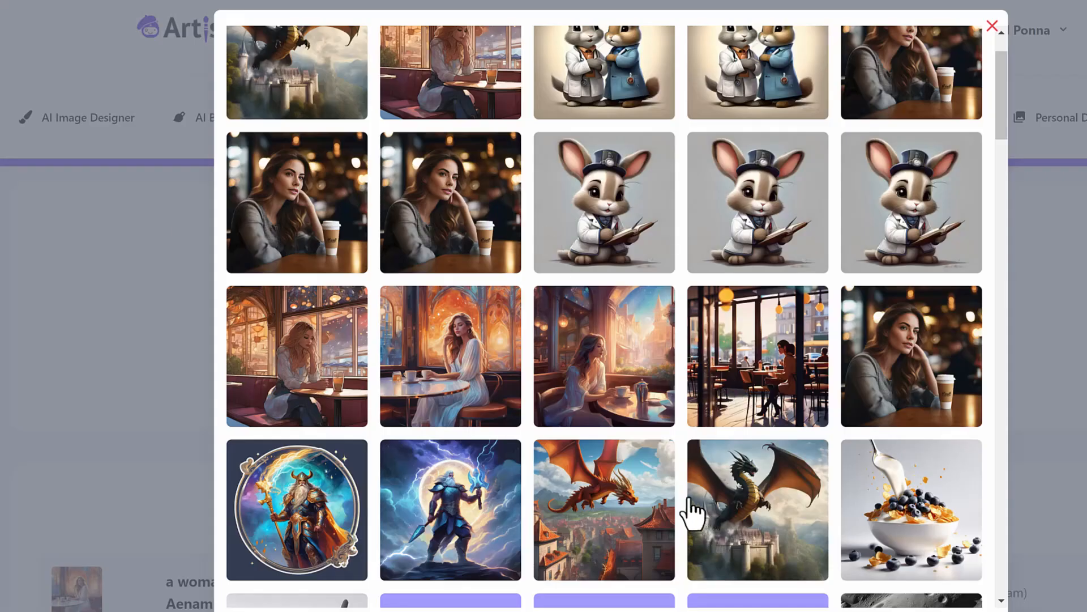
# Choose the personal design of milk pouring over a blueberry cereal bowl and generate a prompt from it.
pyautogui.scroll(-2, 651, 467)
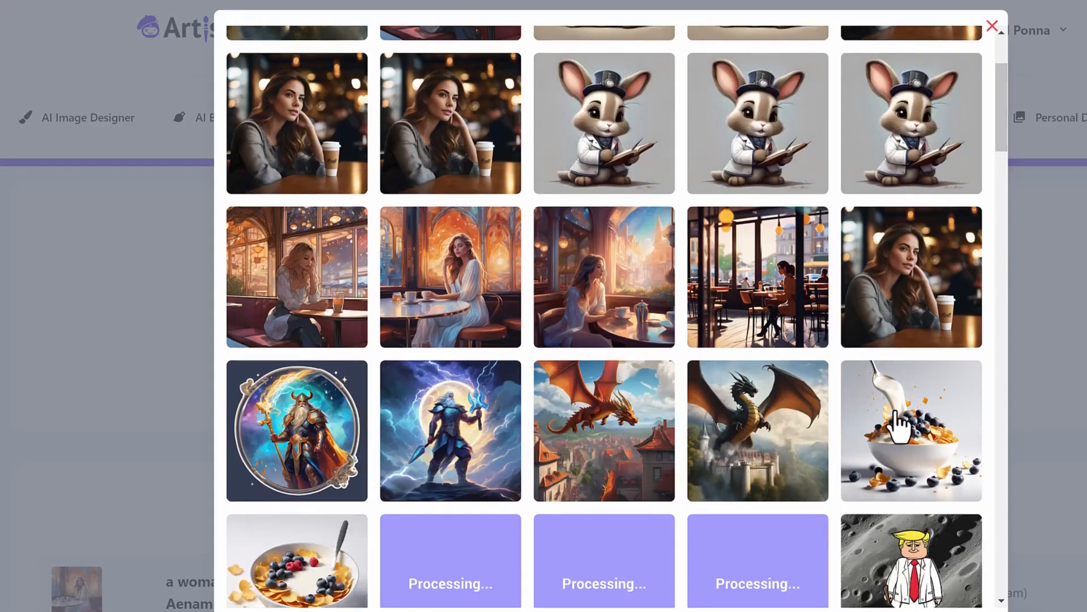
pyautogui.click(896, 417)
pyautogui.scroll(-2, 885, 440)
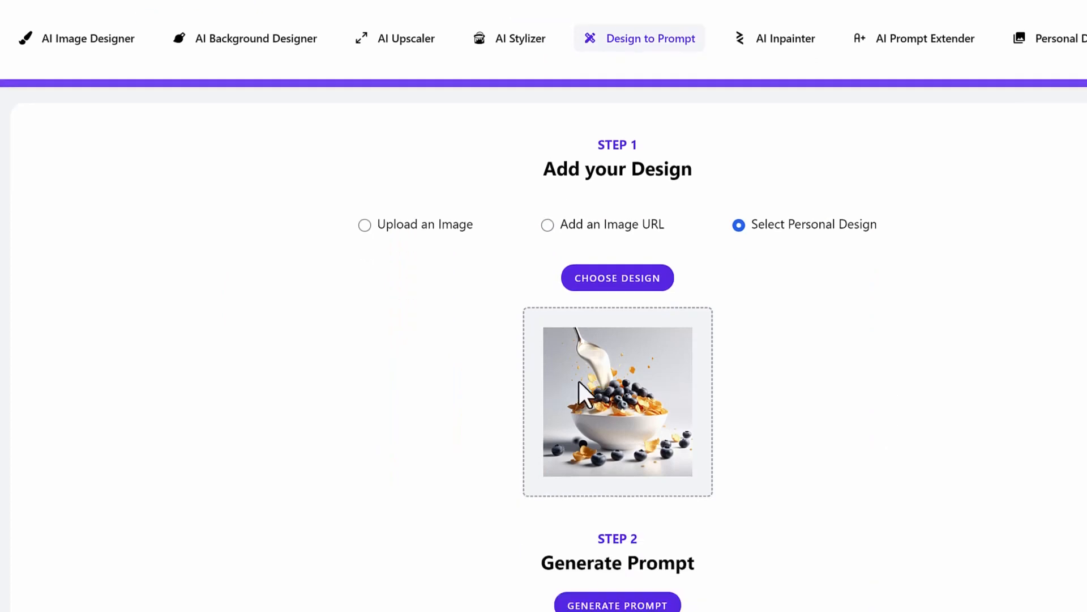
pyautogui.scroll(-4, 793, 439)
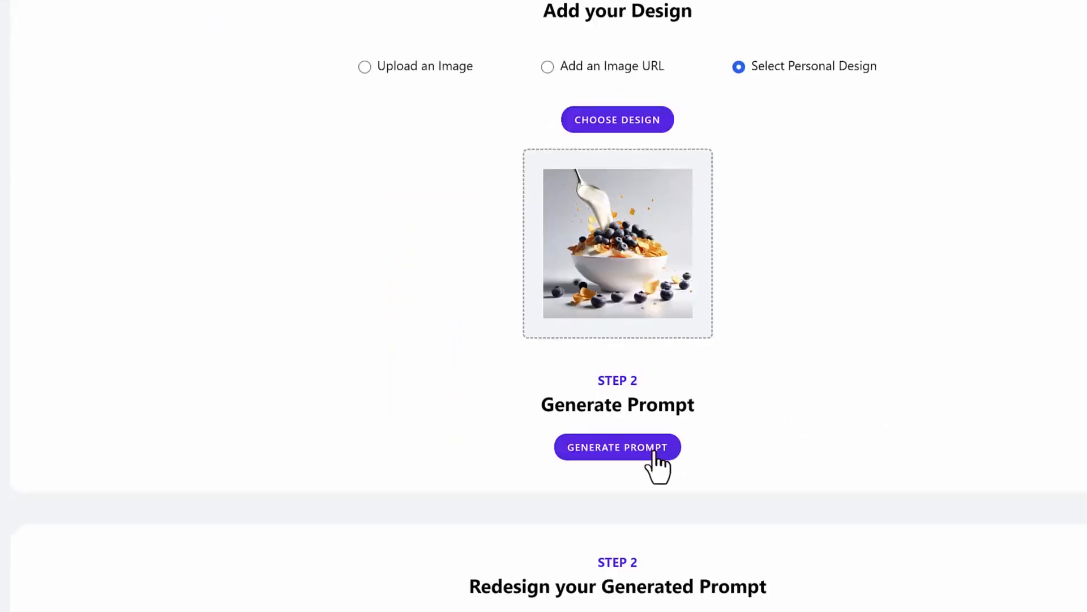
pyautogui.click(619, 452)
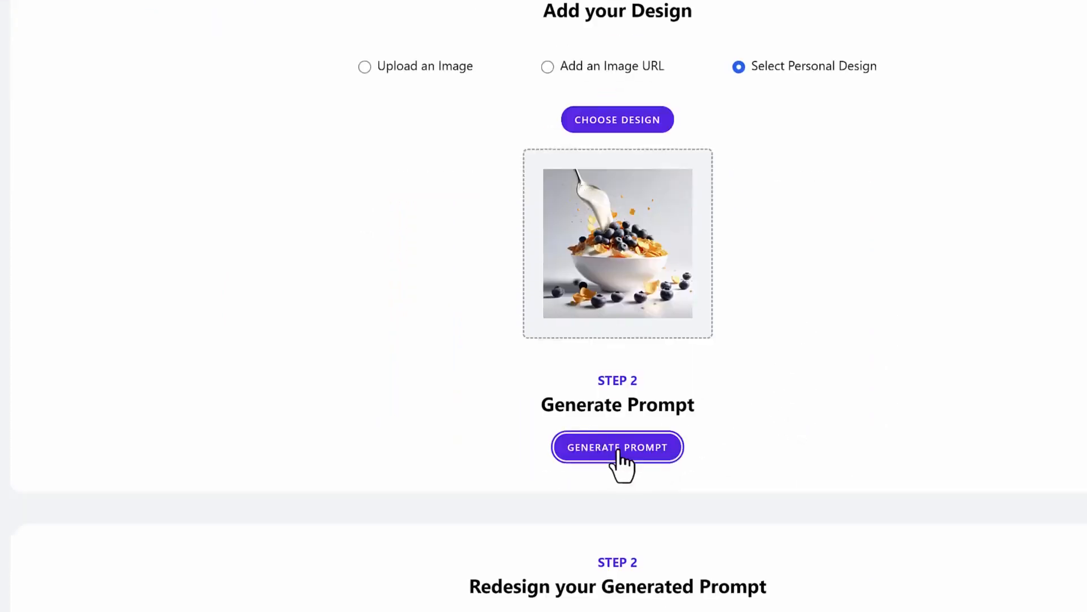
# Copy the full text of the newly generated cereal bowl prompt.
pyautogui.scroll(-4, 1065, 371)
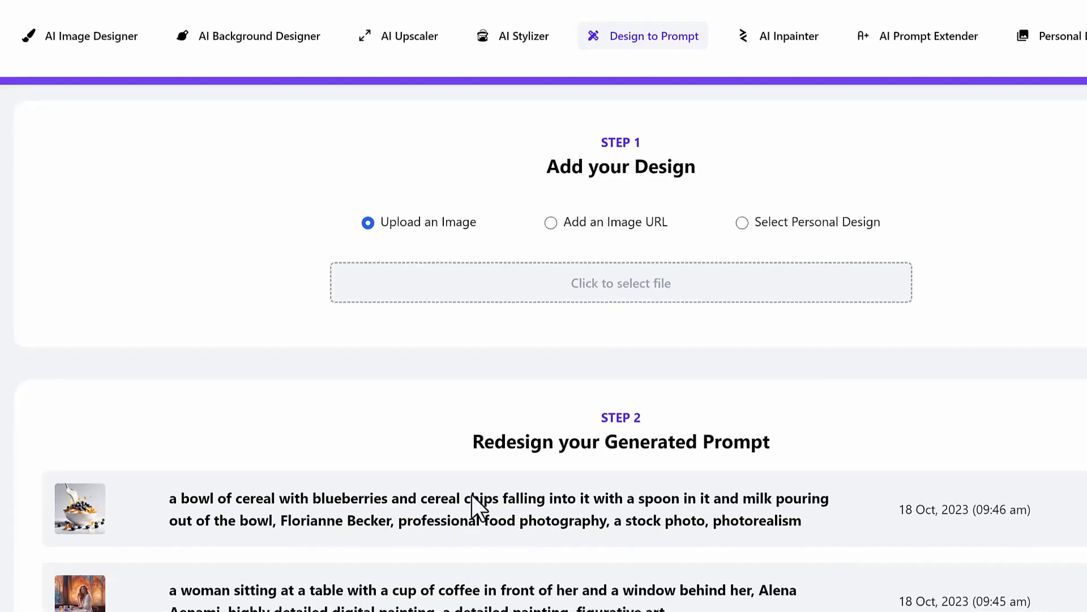
pyautogui.tripleClick(180, 510)
pyautogui.moveTo(169, 501); pyautogui.dragTo(617, 519)
pyautogui.doubleClick(617, 501)
pyautogui.tripleClick(616, 501)
pyautogui.rightClick(548, 506)
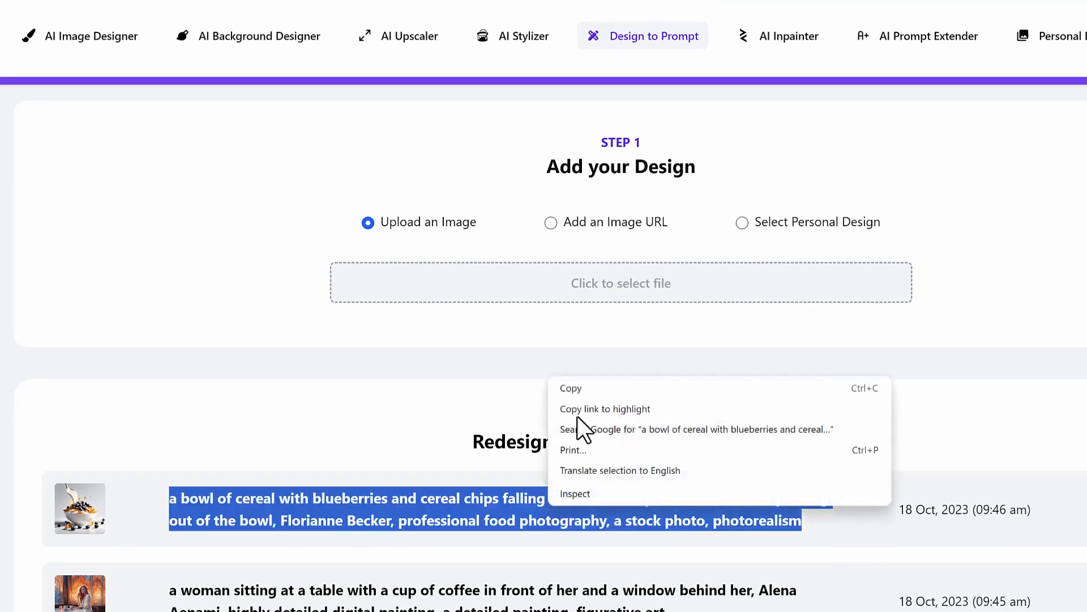
pyautogui.click(577, 395)
# Open the AI Image Designer and paste the copied cereal bowl prompt as the description.
pyautogui.moveTo(70, 38); pyautogui.dragTo(108, 1)
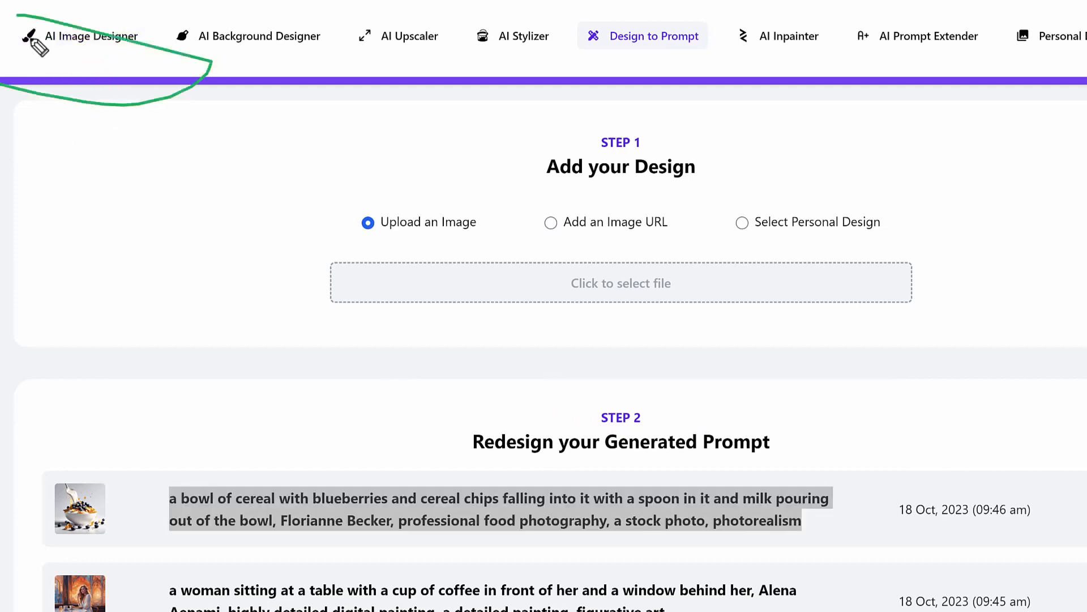
pyautogui.click(69, 38)
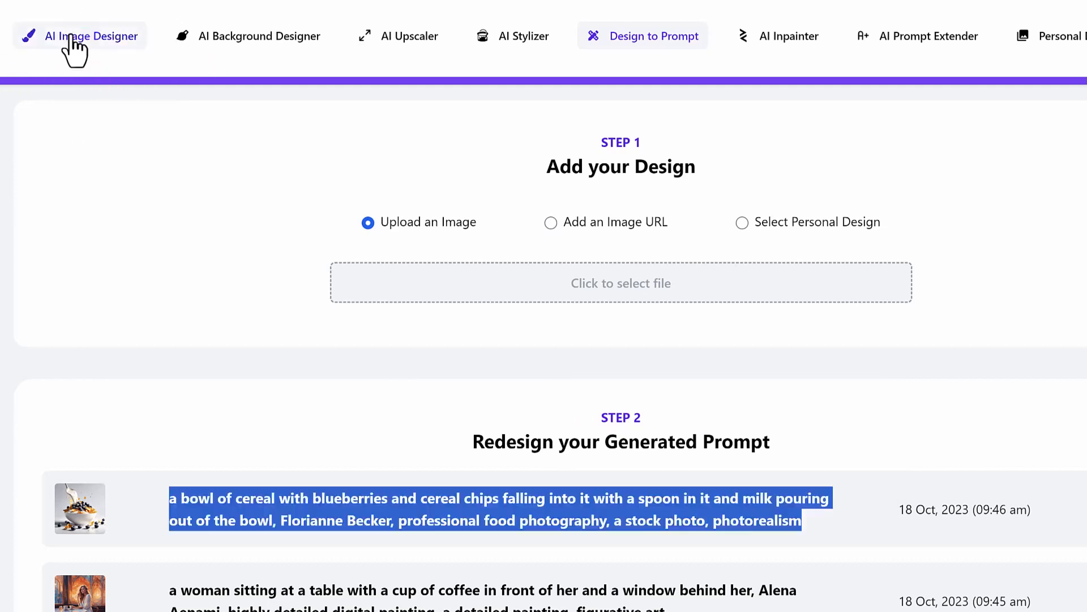
pyautogui.rightClick(332, 299)
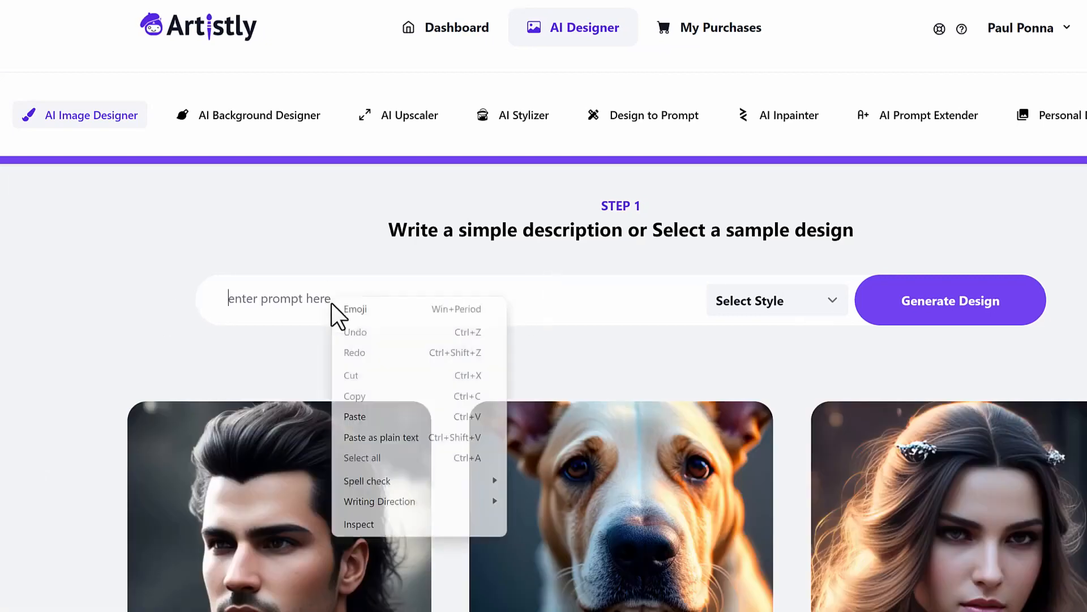
pyautogui.click(362, 413)
# Choose the Photorealistic style and generate the design from the pasted prompt.
pyautogui.click(737, 311)
pyautogui.click(759, 343)
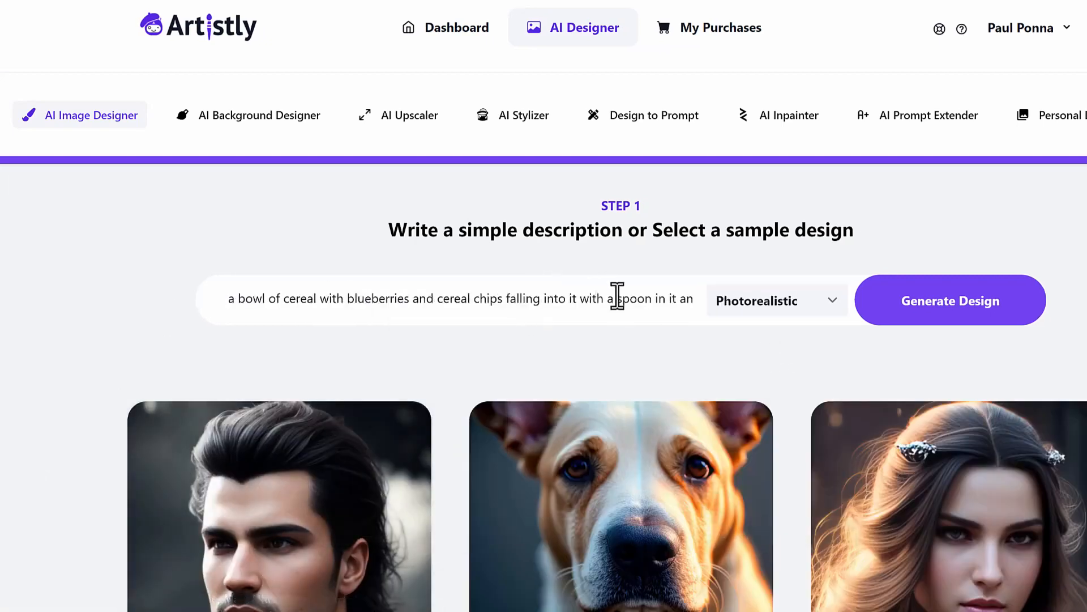
pyautogui.moveTo(616, 298); pyautogui.dragTo(204, 306)
pyautogui.click(988, 314)
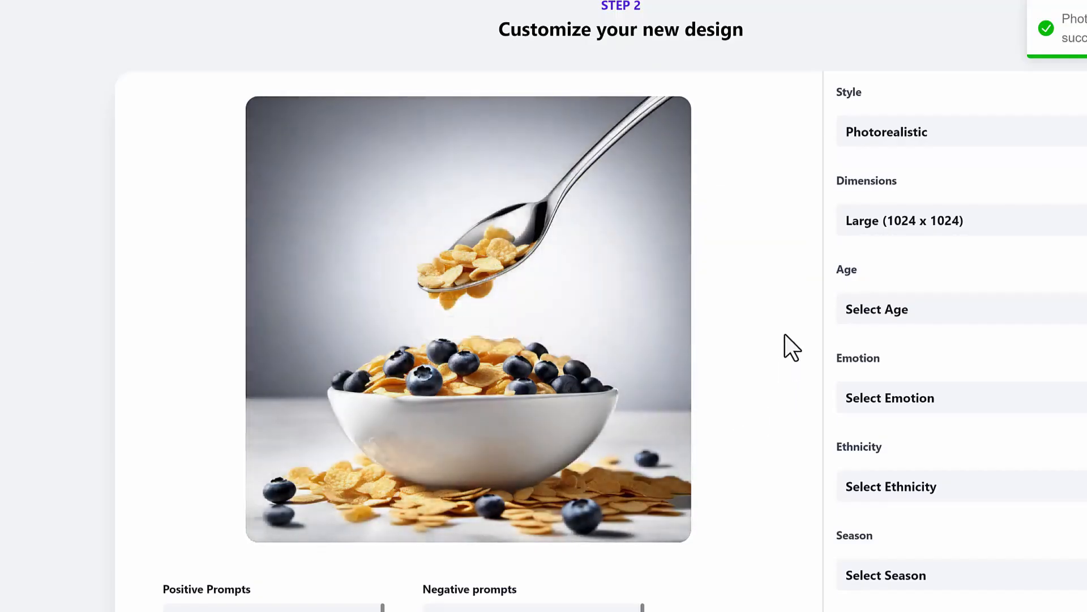
# Compare the generated cereal bowl image with its positive prompt.
pyautogui.scroll(-2, 787, 346)
pyautogui.scroll(2, 785, 351)
pyautogui.scroll(-1, 783, 340)
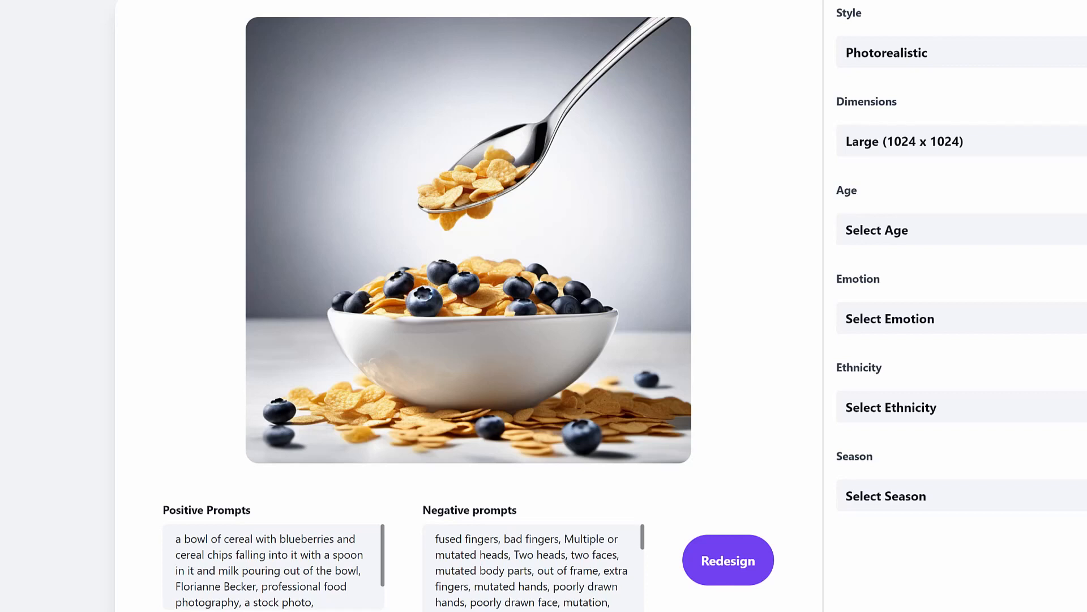
pyautogui.moveTo(313, 602); pyautogui.dragTo(171, 539)
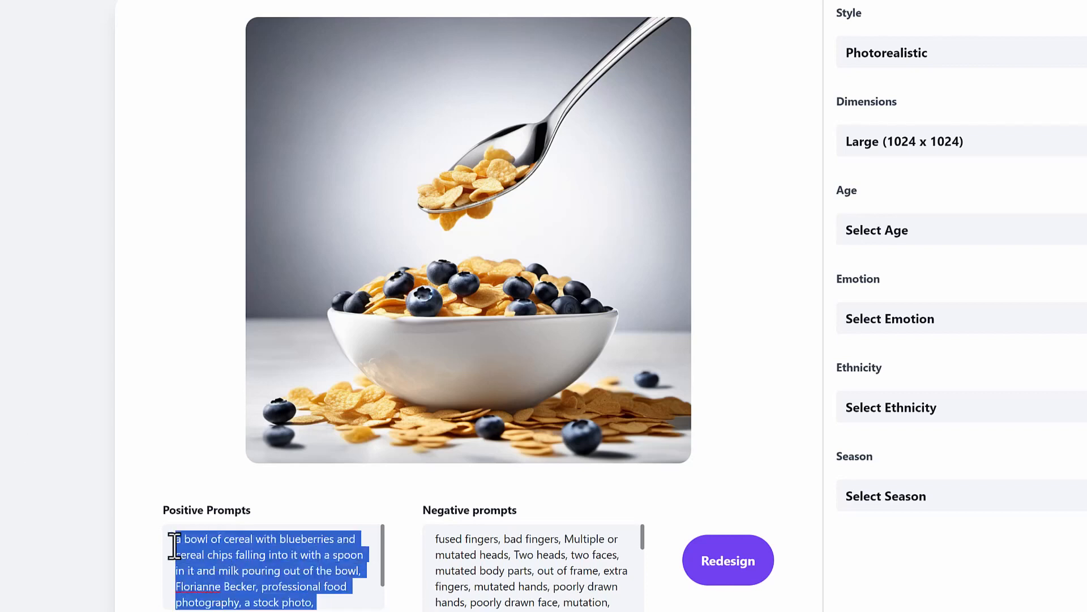
pyautogui.click(175, 538)
pyautogui.moveTo(394, 243)
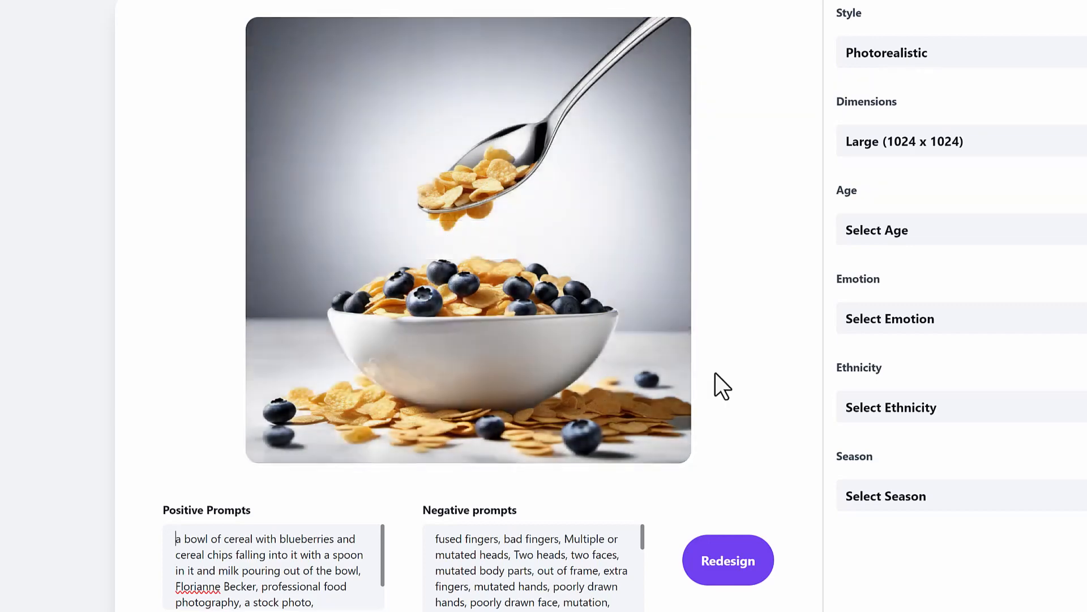
pyautogui.moveTo(611, 244)
pyautogui.moveTo(627, 367)
pyautogui.scroll(-1, 357, 487)
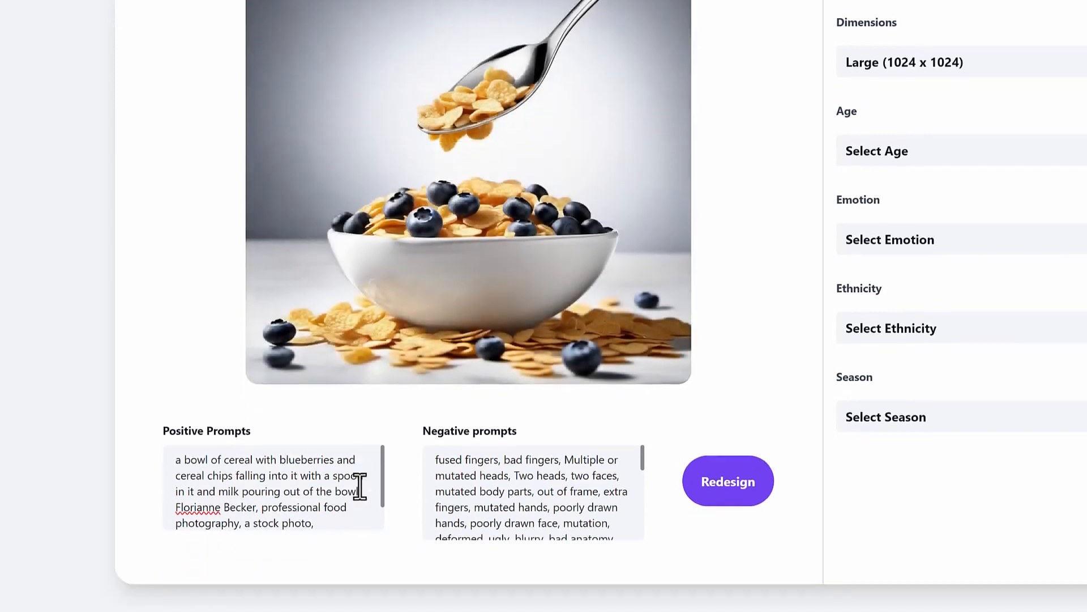
pyautogui.scroll(1, 368, 487)
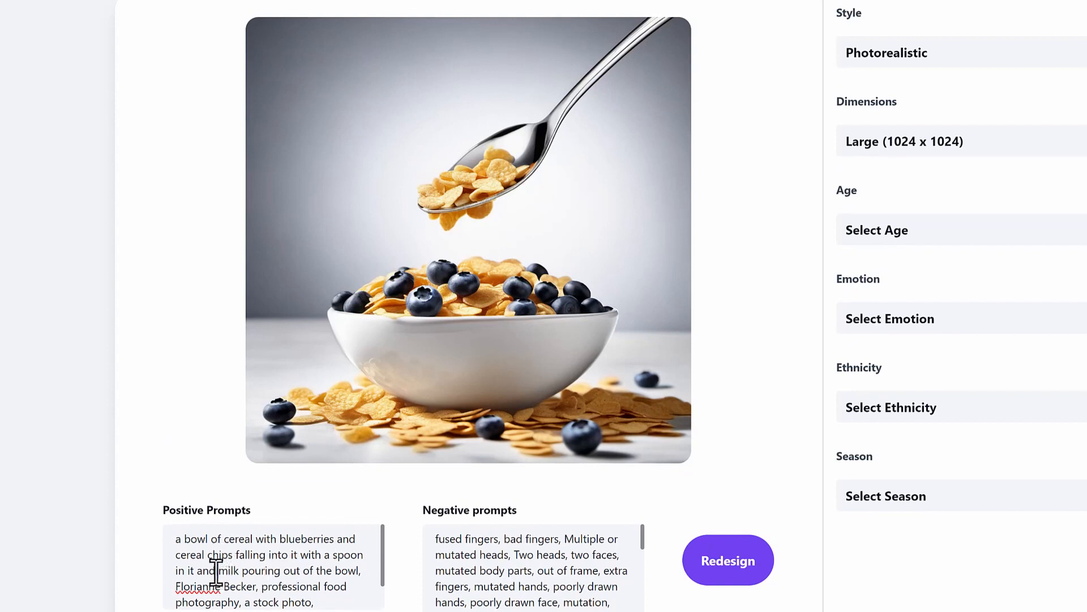
# In the positive prompt, replace the "and" before "milk pouring out of the bowl" with a comma.
pyautogui.click(332, 555)
pyautogui.click(193, 571)
pyautogui.write(',')
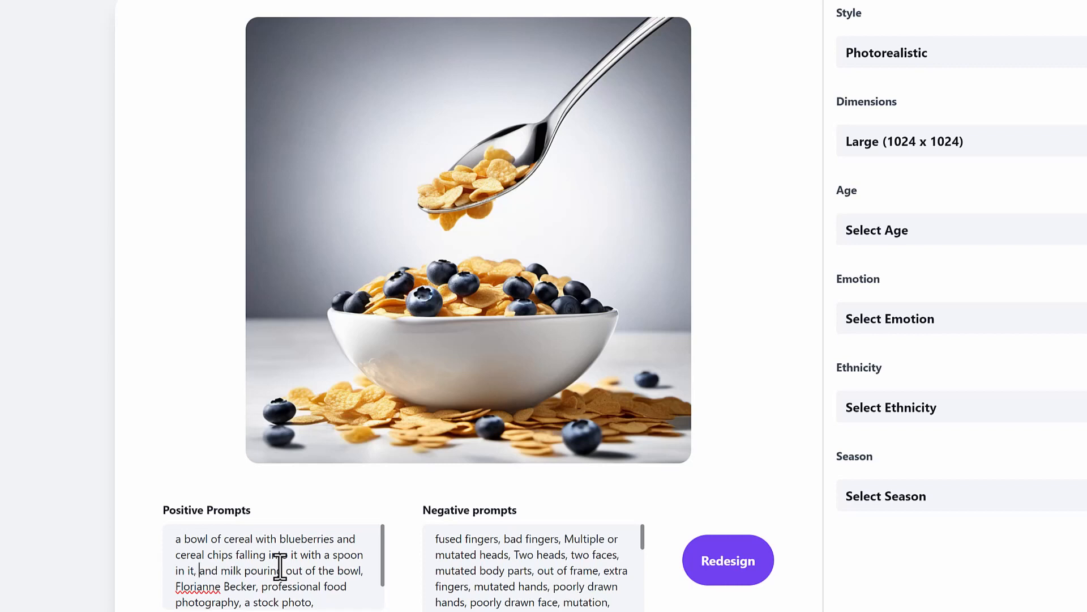
pyautogui.press('Delete')
pyautogui.press('Delete')
pyautogui.press('Delete')
pyautogui.press('Delete')
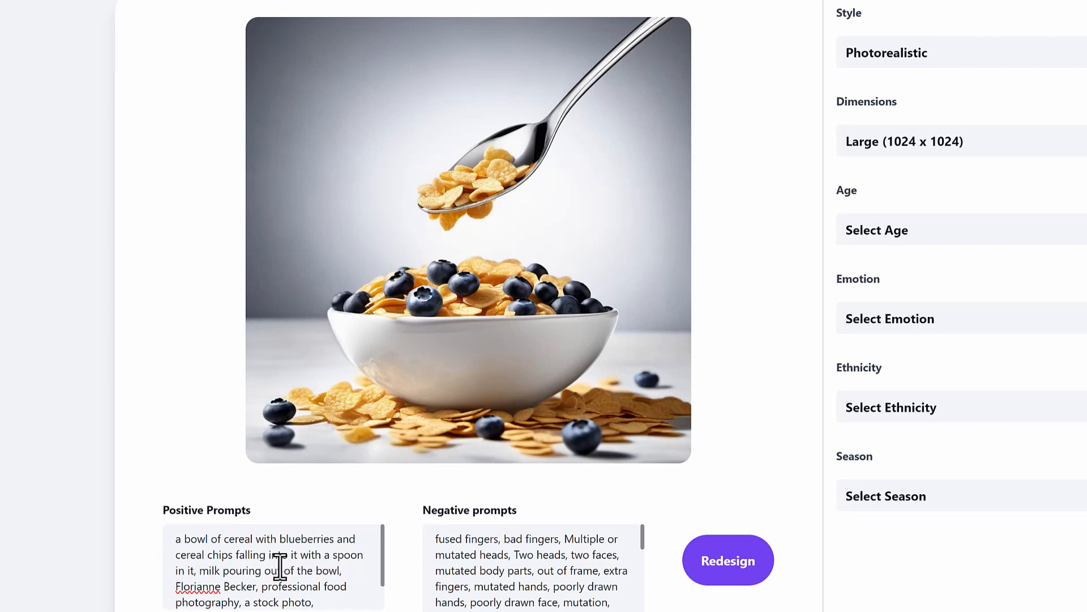
# Enclose "milk pouring out of the bowl" in triple parentheses in the positive prompt.
pyautogui.write('((')
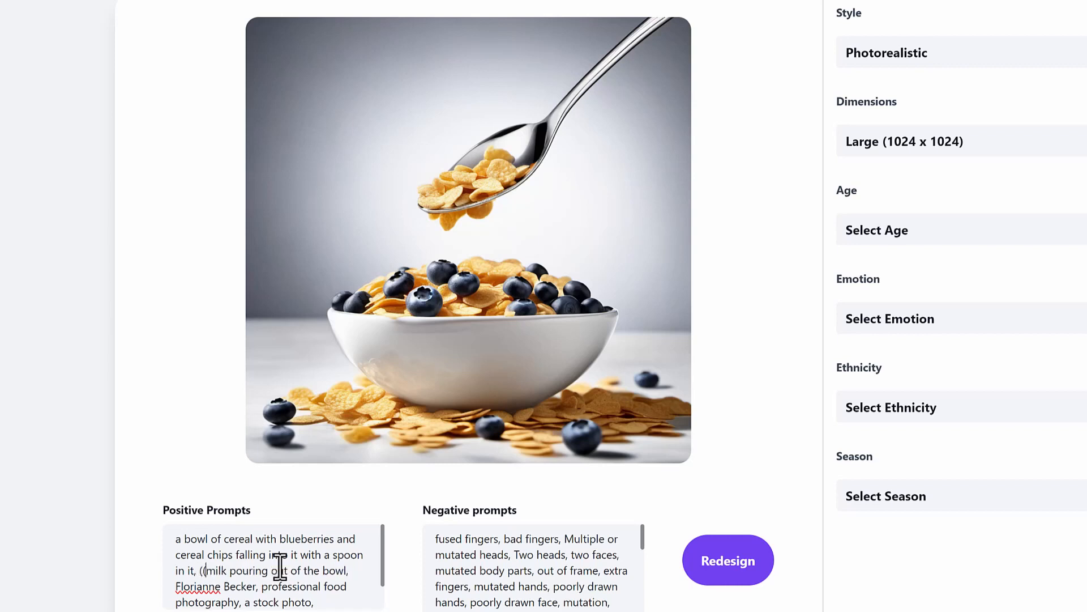
pyautogui.write('(')
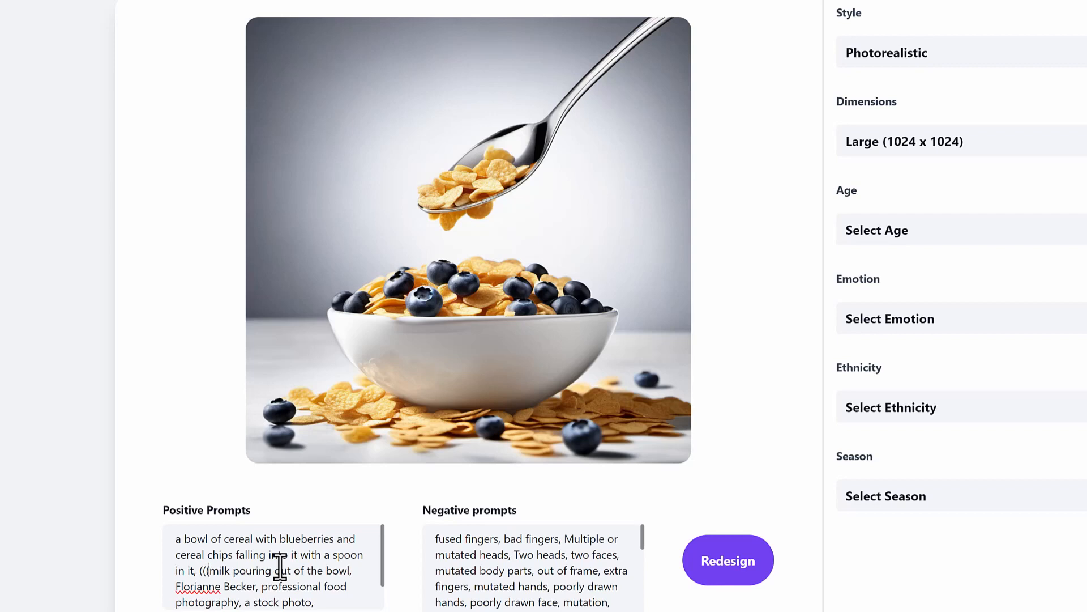
pyautogui.click(351, 572)
pyautogui.write(')')
pyautogui.moveTo(101, 245); pyautogui.dragTo(208, 258)
pyautogui.moveTo(218, 213); pyautogui.dragTo(223, 257)
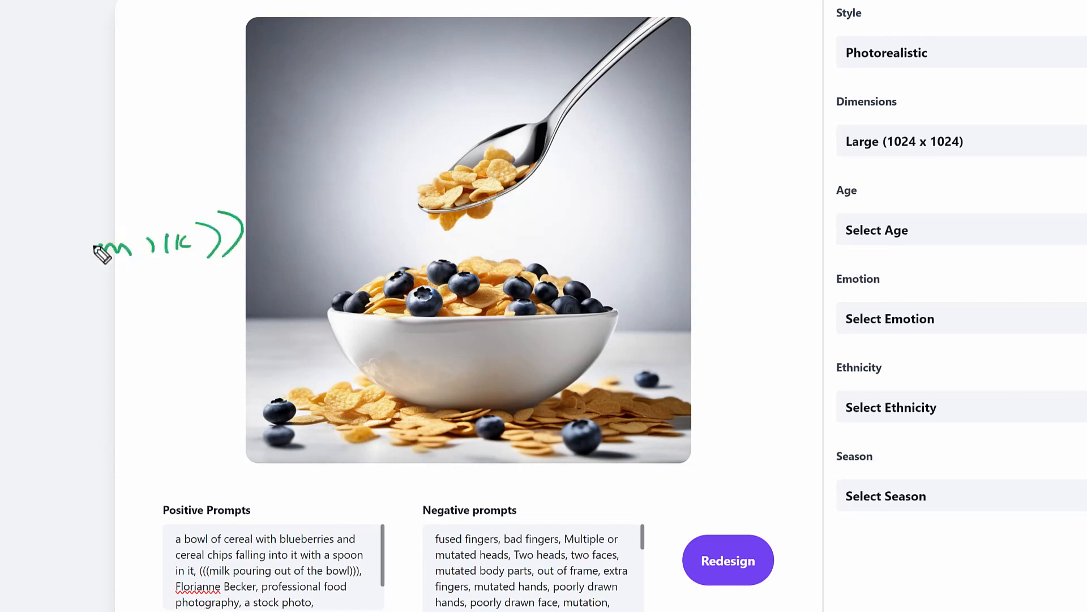
pyautogui.moveTo(90, 228)
pyautogui.mouseDown()
pyautogui.moveTo(95, 273)
pyautogui.moveTo(67, 285)
pyautogui.mouseUp()
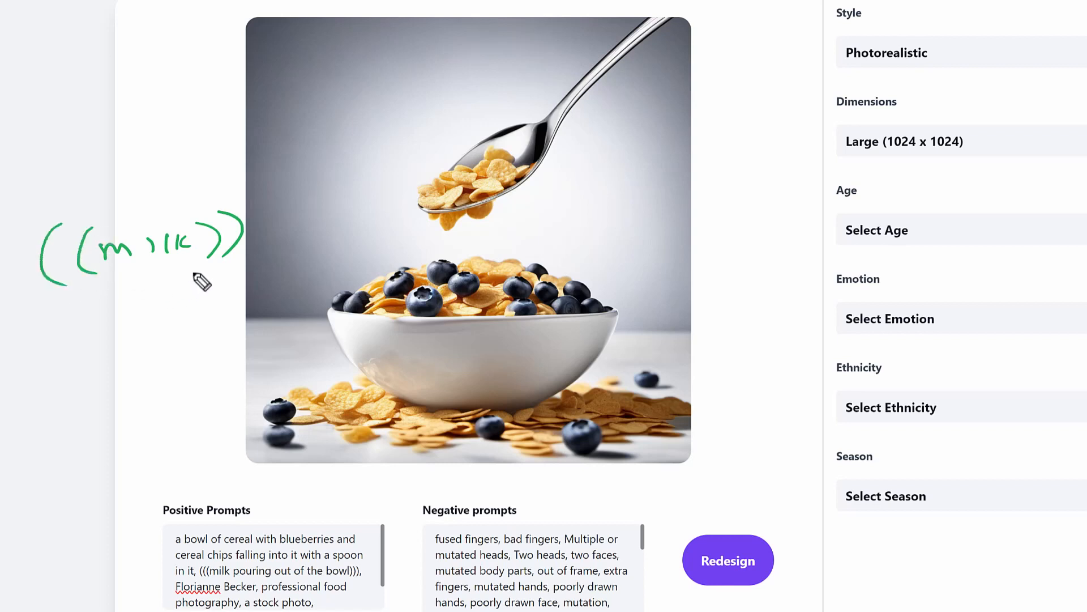
pyautogui.click(143, 236)
pyautogui.press('Escape')
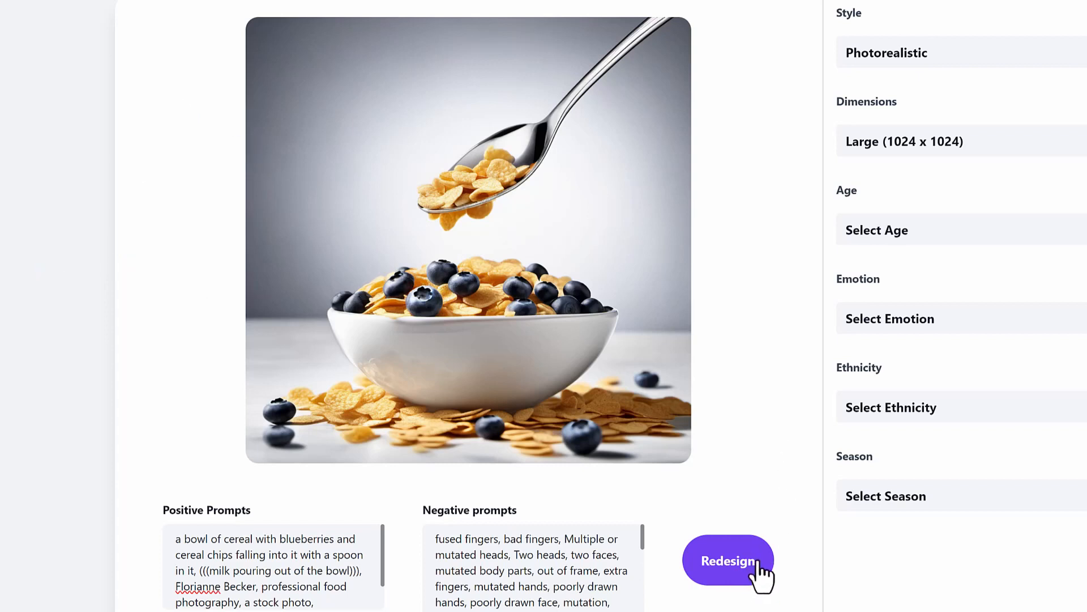
# Redesign the cereal bowl image using the edited positive prompt.
pyautogui.click(757, 564)
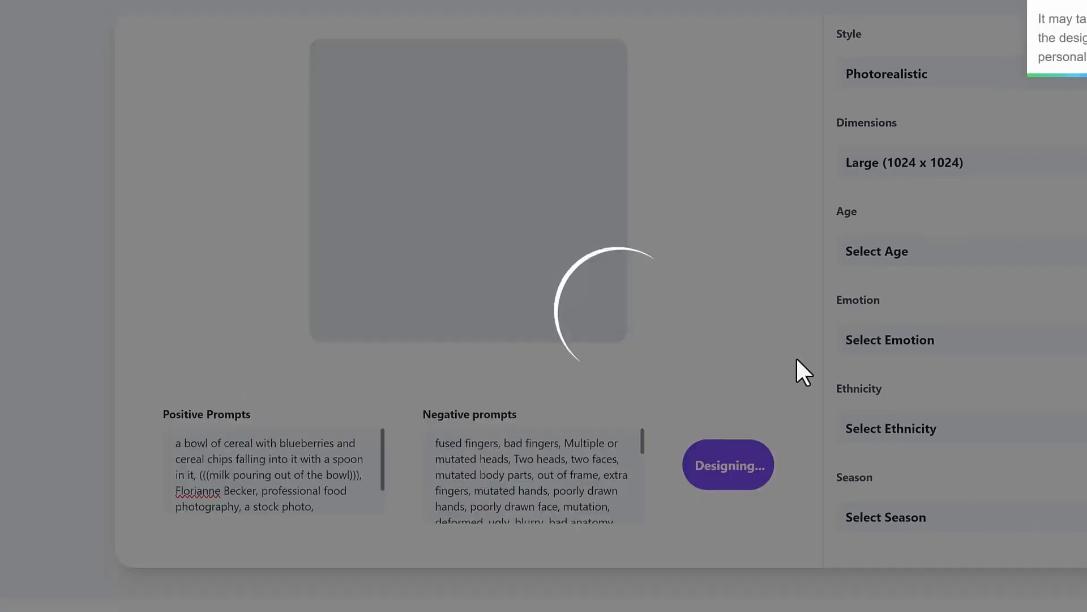
pyautogui.scroll(1, 797, 356)
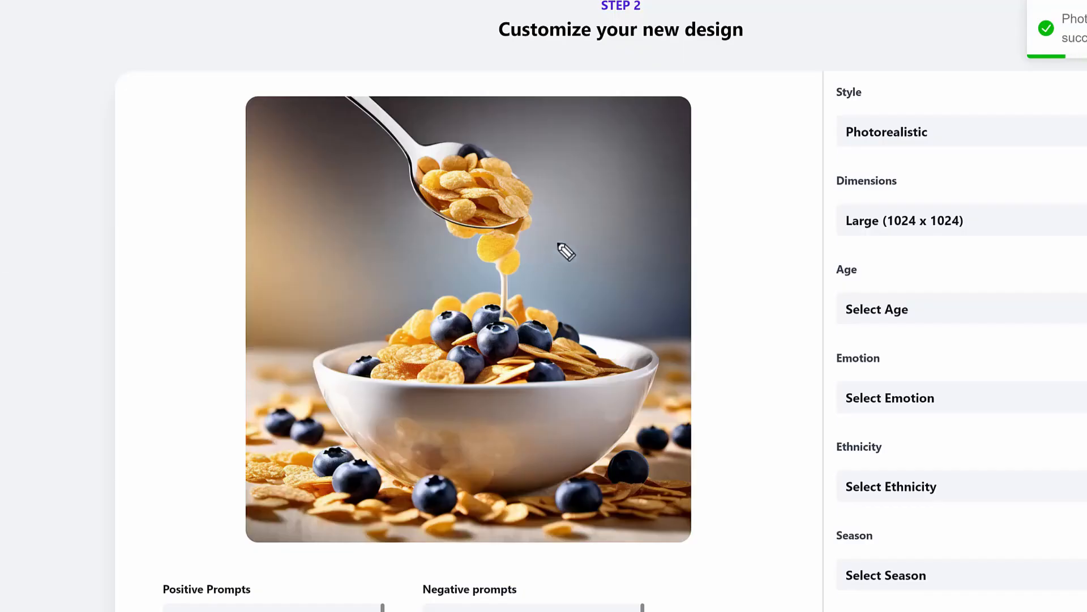
pyautogui.moveTo(550, 243)
pyautogui.mouseDown()
pyautogui.moveTo(558, 285)
pyautogui.moveTo(475, 274)
pyautogui.moveTo(554, 240)
pyautogui.mouseUp()
pyautogui.moveTo(655, 254)
pyautogui.mouseDown()
pyautogui.moveTo(589, 260)
pyautogui.moveTo(579, 241)
pyautogui.moveTo(610, 267)
pyautogui.mouseUp()
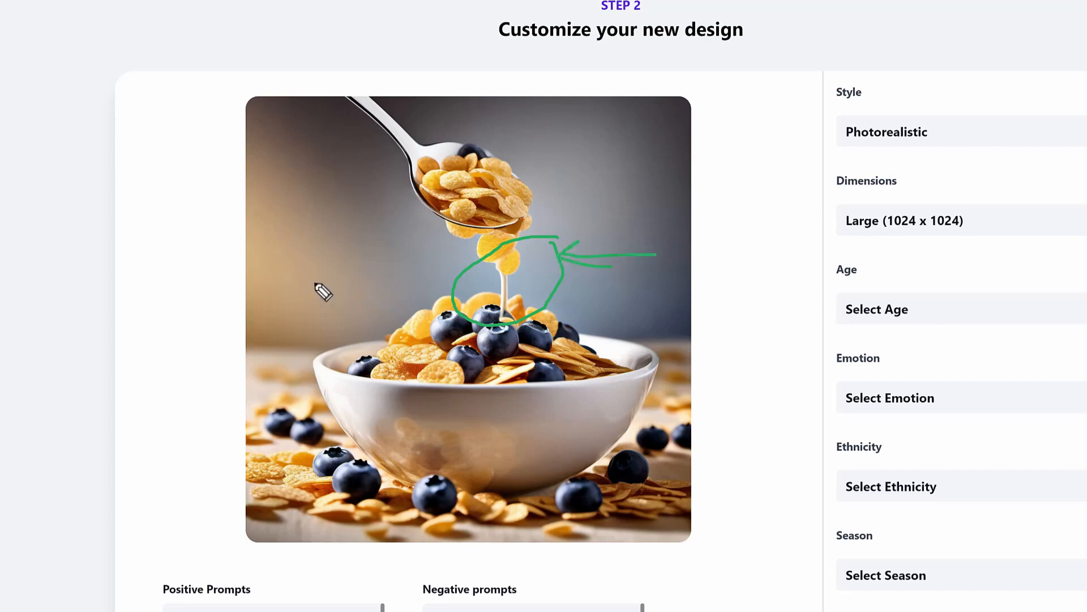
pyautogui.moveTo(317, 282); pyautogui.dragTo(462, 277)
pyautogui.moveTo(461, 276); pyautogui.dragTo(443, 263)
pyautogui.moveTo(462, 276); pyautogui.dragTo(456, 283)
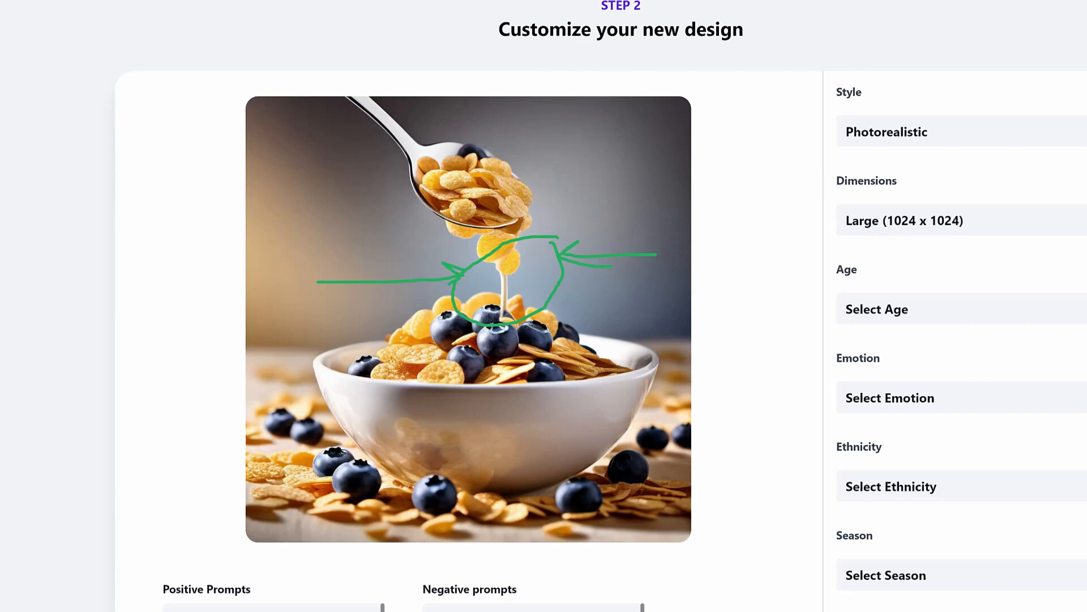
pyautogui.press('Escape')
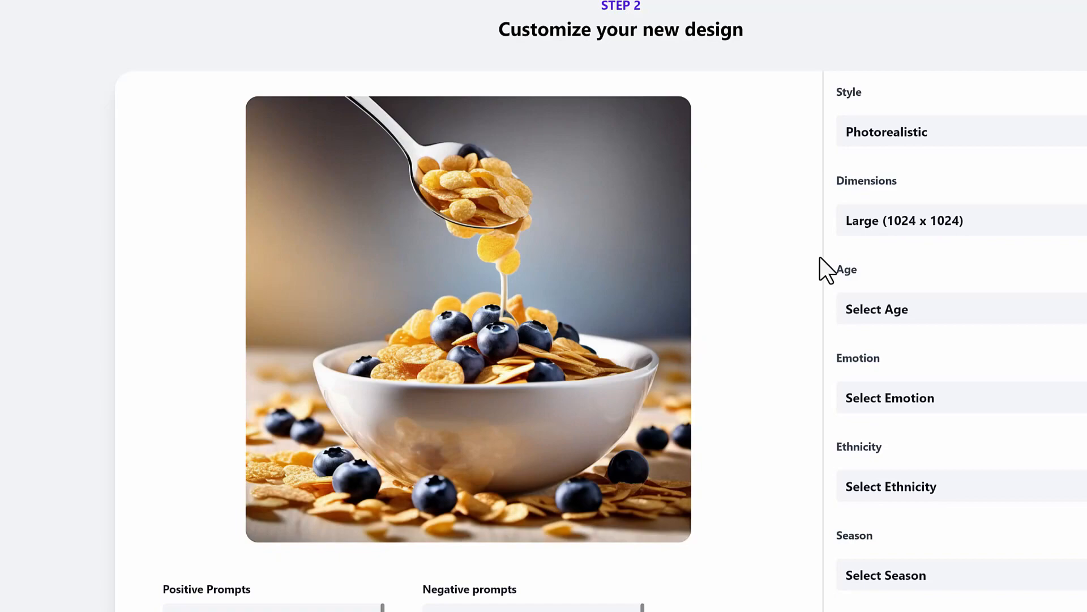
# Return to the image description and review the updated cereal bowl prompt there.
pyautogui.scroll(15, 821, 257)
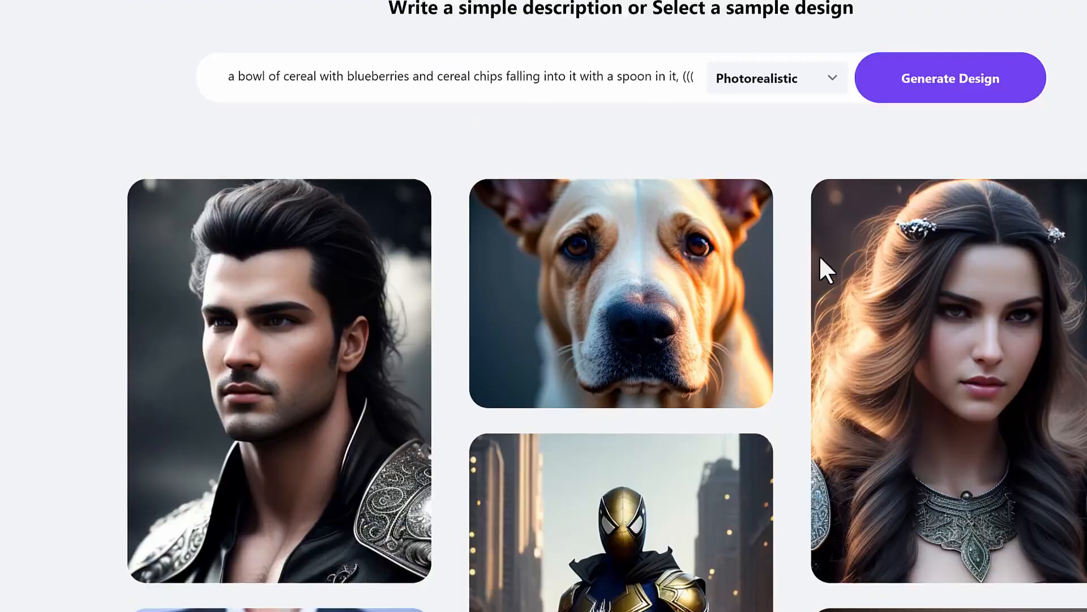
pyautogui.scroll(4, 820, 257)
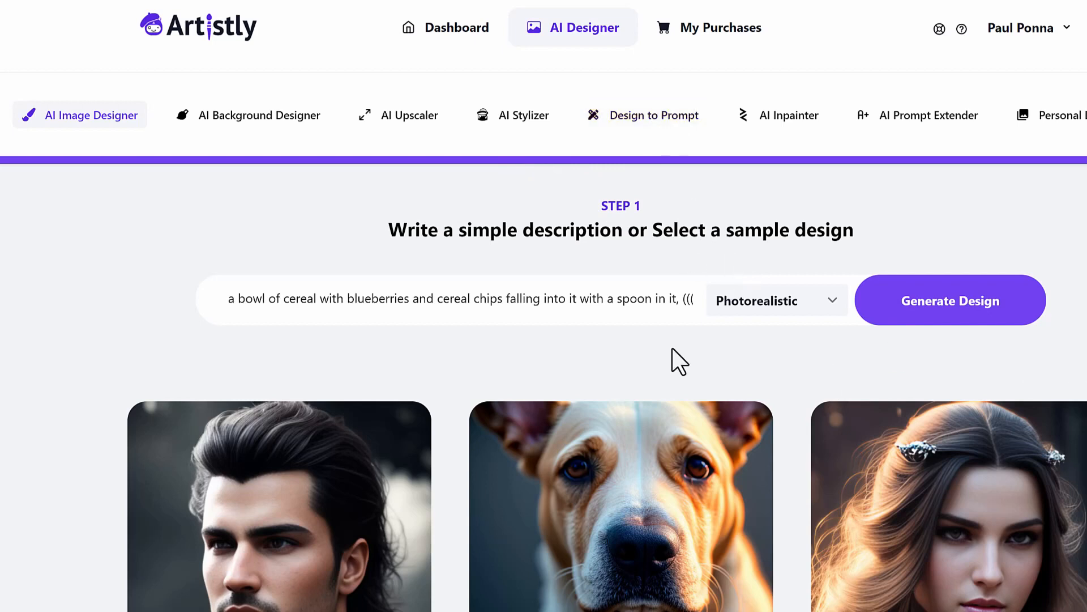
pyautogui.moveTo(413, 300); pyautogui.dragTo(118, 278)
pyautogui.click(473, 298)
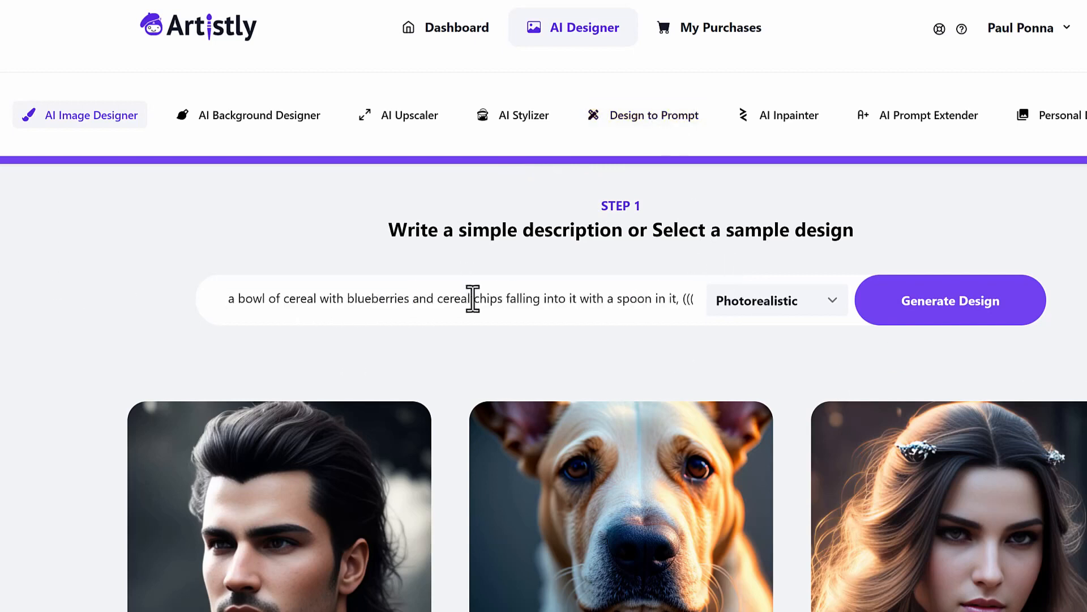